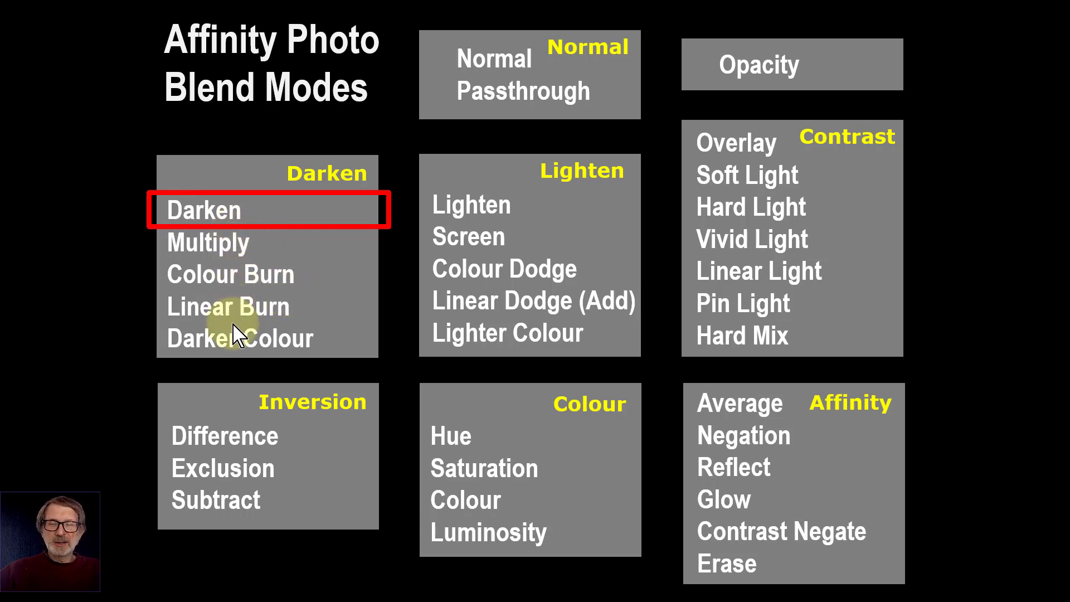
Advance to the Darken slide and build the diagram: Layer 1, Layer 2, then What you see.
left_click(414, 335)
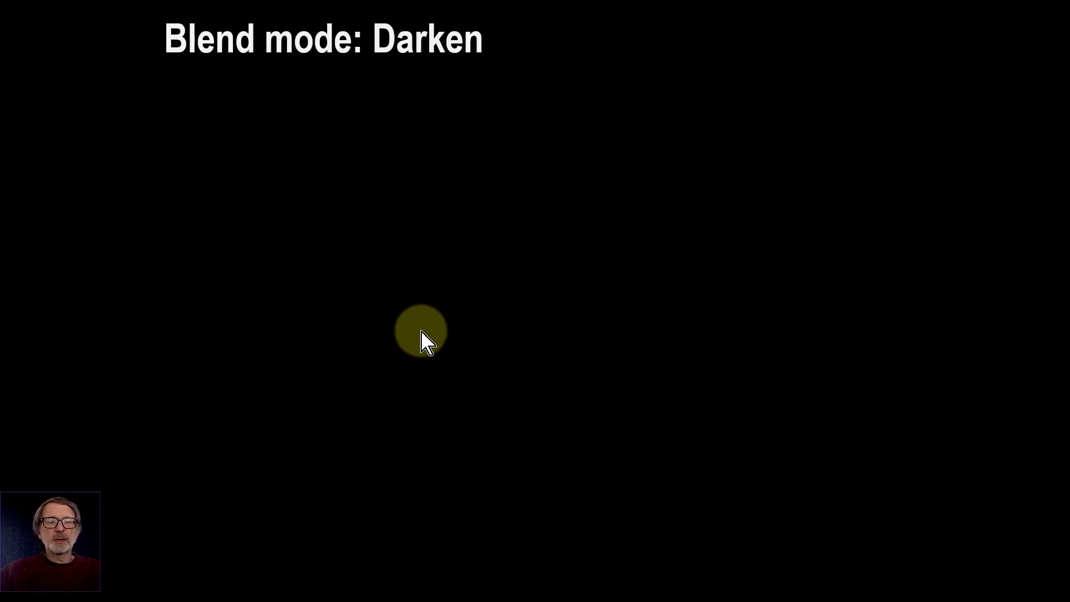
left_click(227, 337)
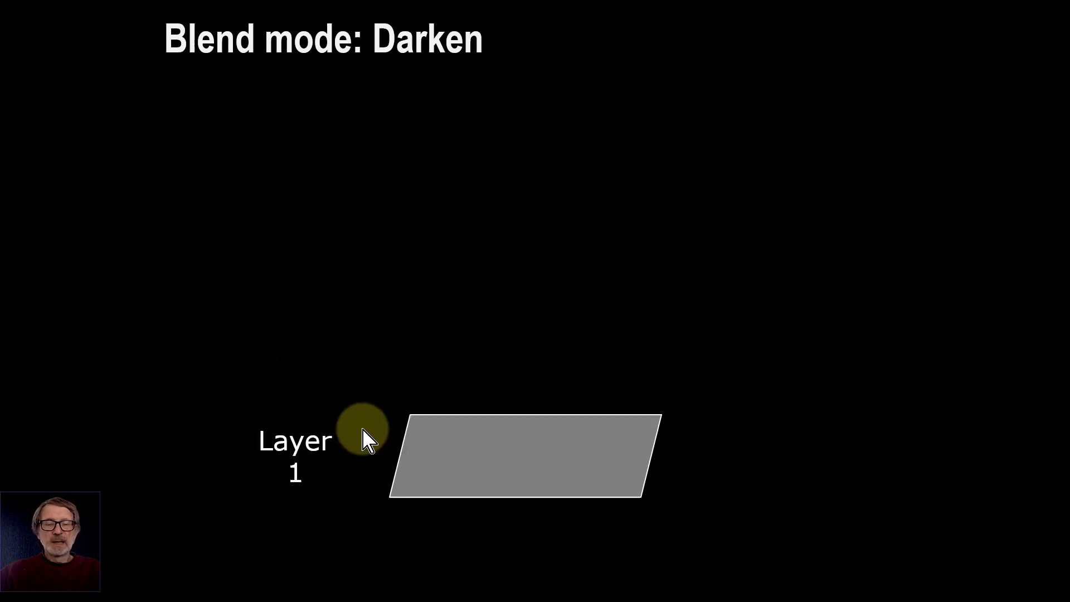
left_click(506, 471)
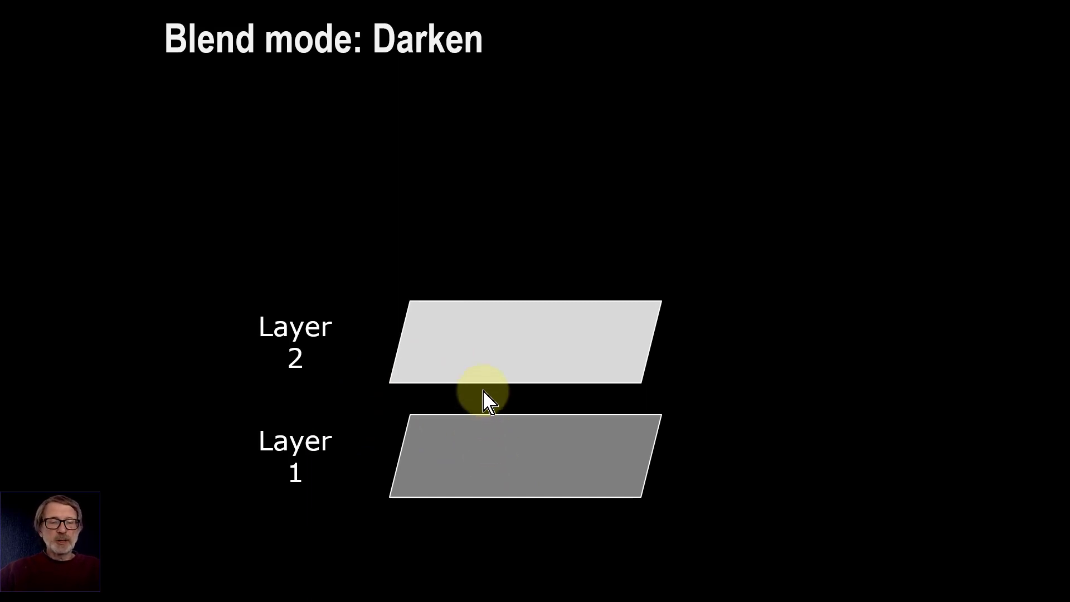
left_click(480, 324)
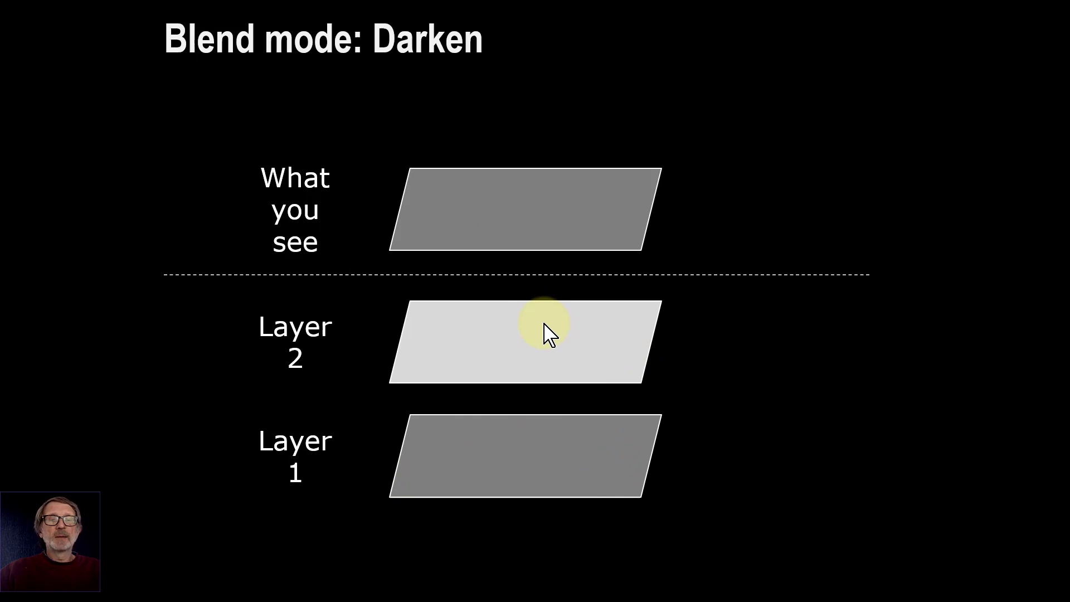
Rebuild the diagram with Layer 2 marked x and the What you see result carrying the x.
left_click(548, 335)
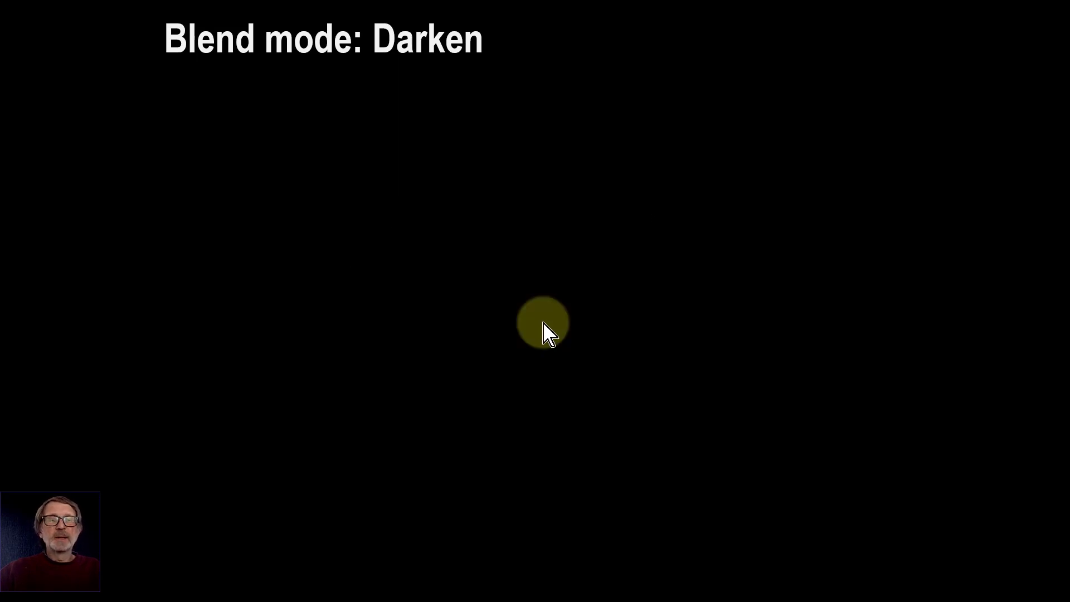
left_click(548, 334)
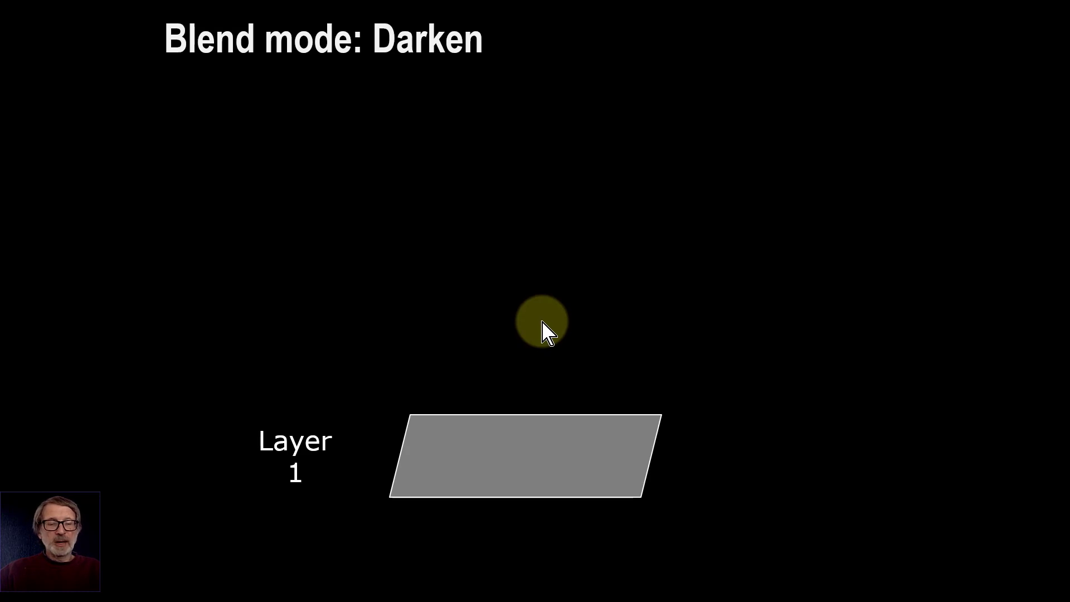
left_click(548, 333)
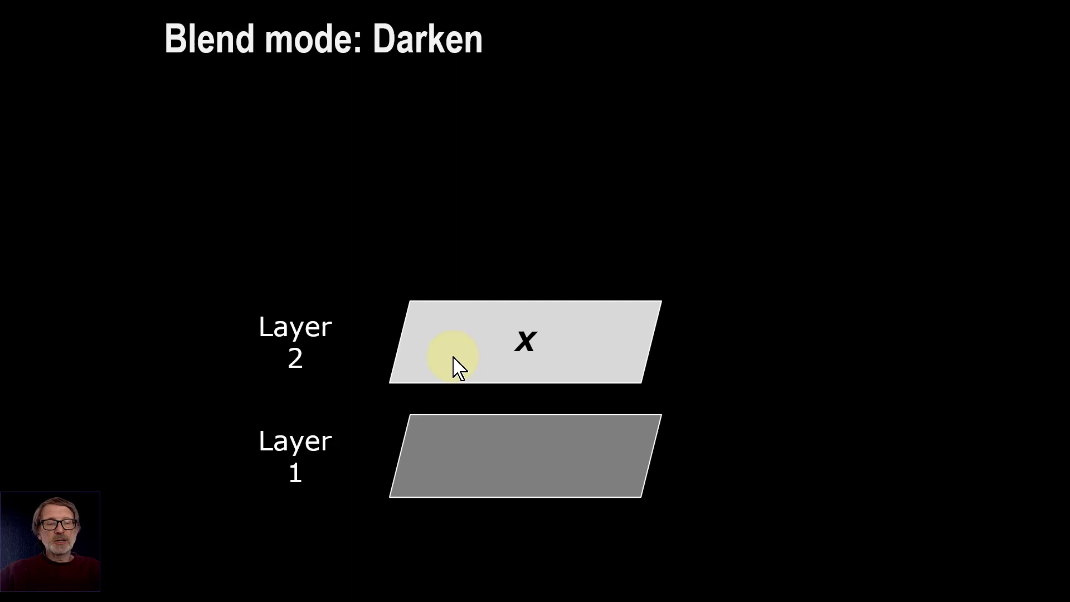
left_click(533, 335)
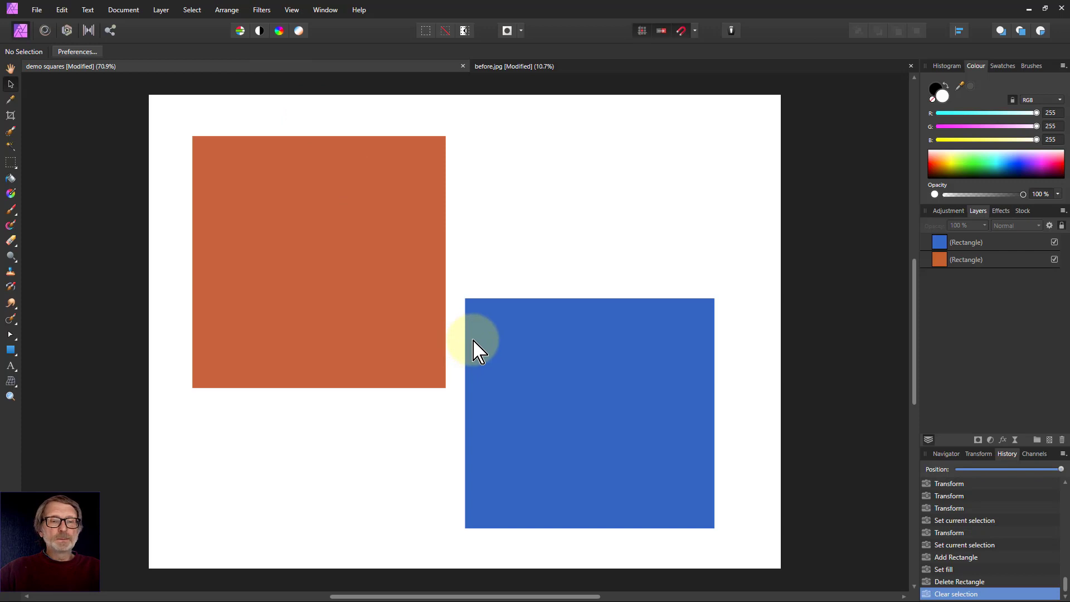
Float the Colour panel, check the orange (200, 100, 50) and blue (50, 100, 200) squares, and open the blue square's blend modes.
left_click_drag(981, 70, 519, 164)
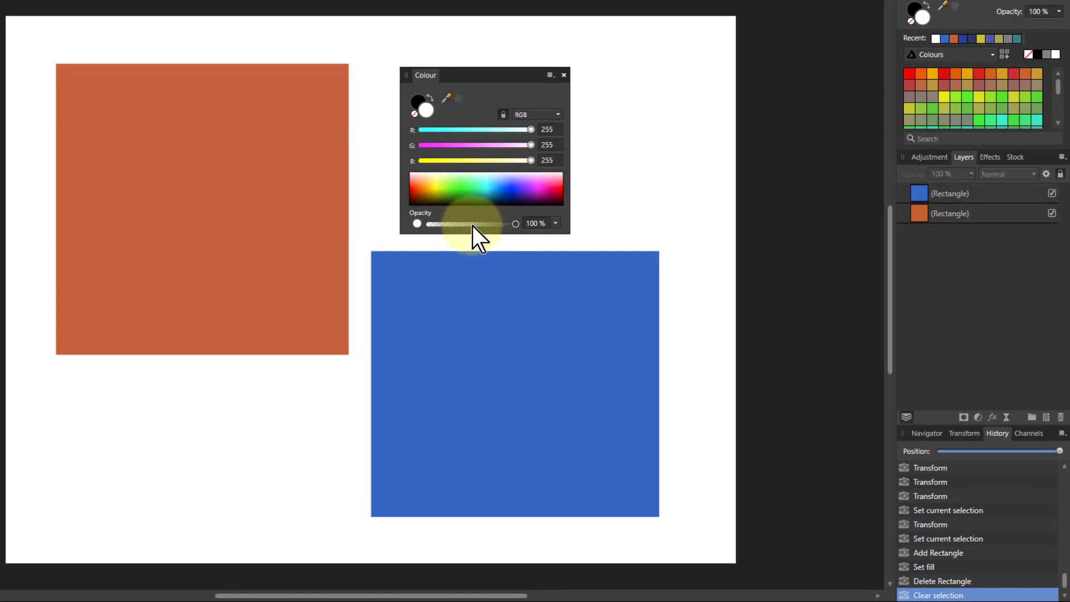
left_click(142, 161)
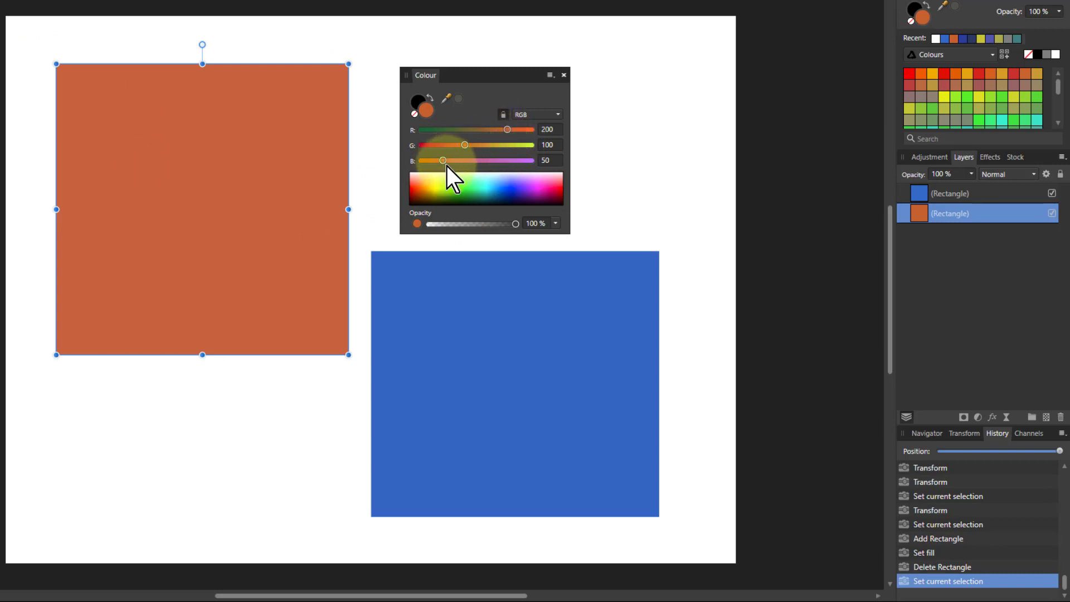
left_click(483, 302)
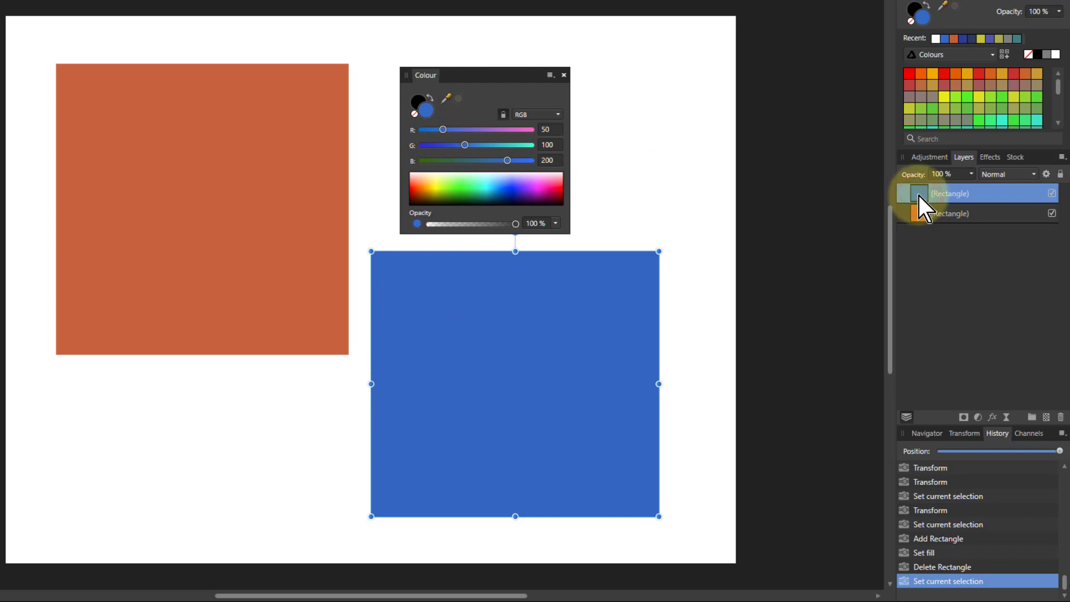
left_click(994, 175)
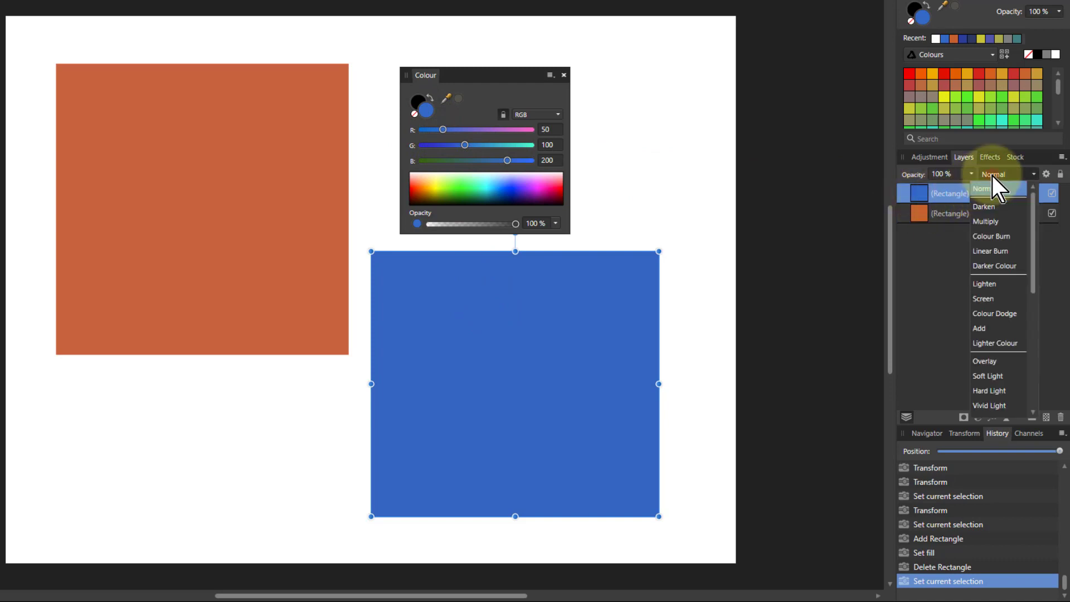
Set the blue square to Darken, overlap it on the orange one, and sample the dark green overlap (50, 100, 50).
left_click(990, 206)
left_click_drag(563, 399, 397, 364)
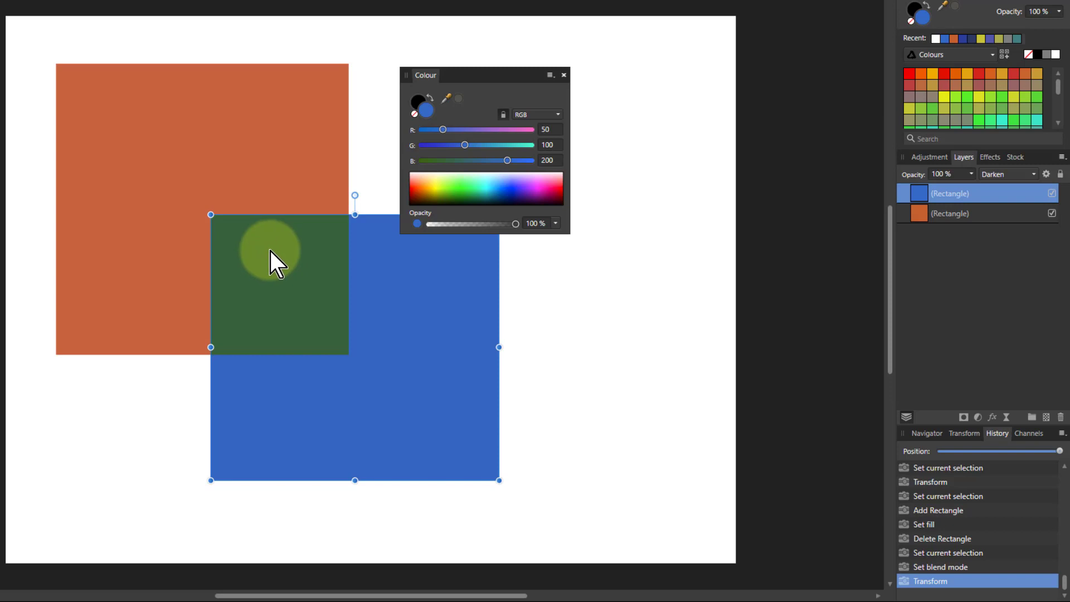
left_click_drag(449, 103, 303, 266)
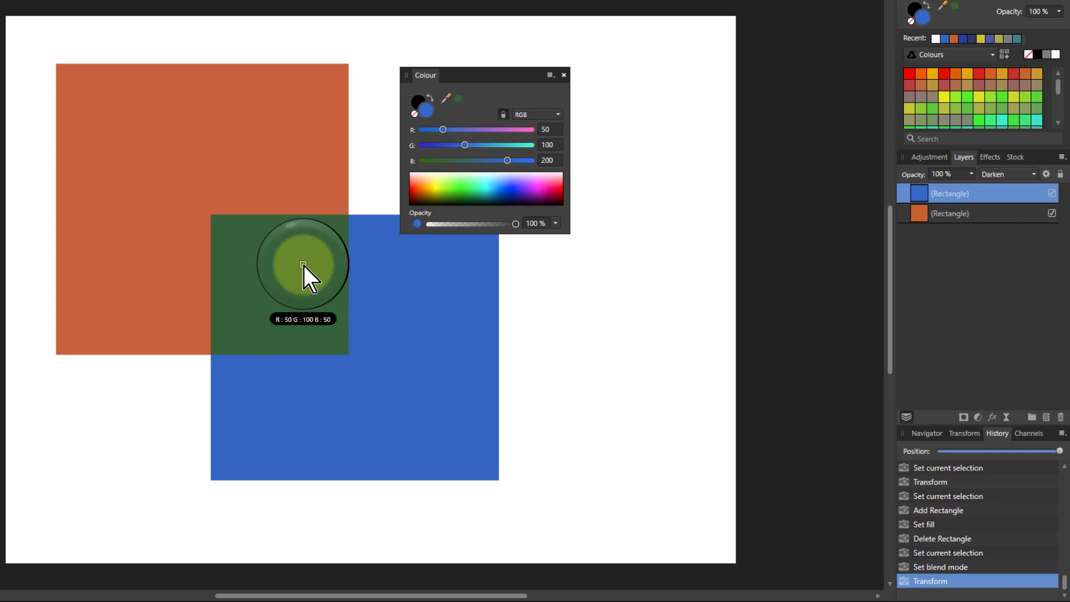
left_click_drag(303, 266, 304, 266)
left_click(329, 147)
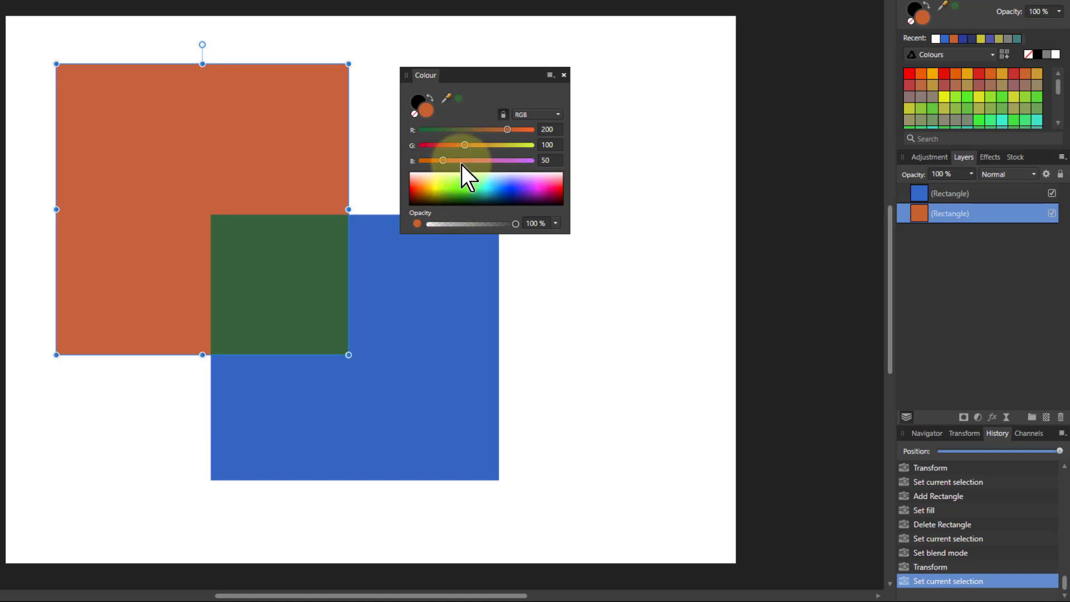
left_click(416, 297)
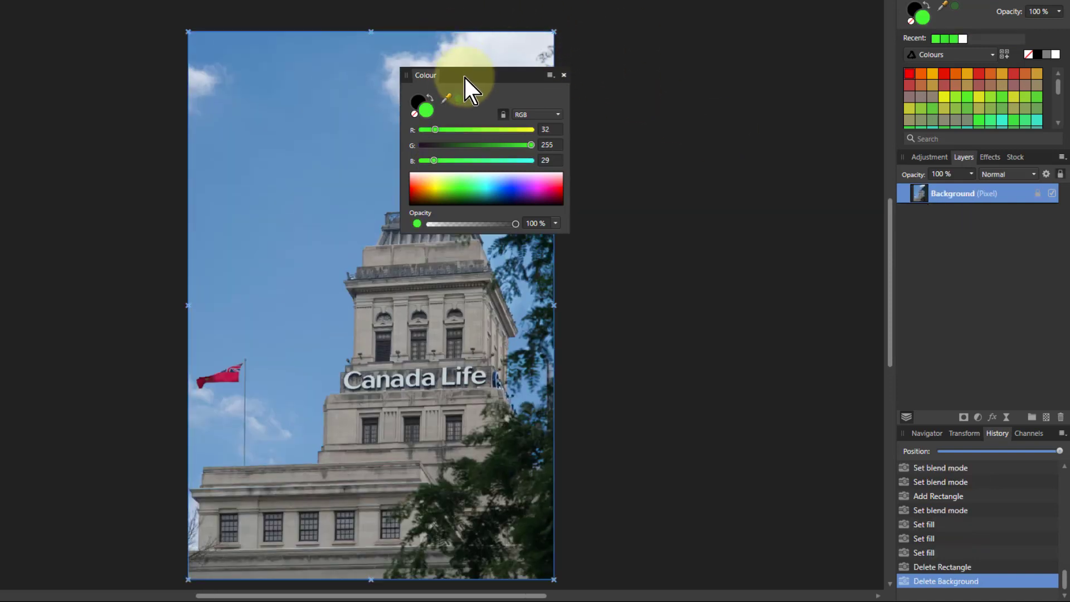
Re-dock the Colour panel, duplicate the photo's Background layer with Ctrl+J, and set the copy to Darken.
left_click_drag(468, 77, 960, 3)
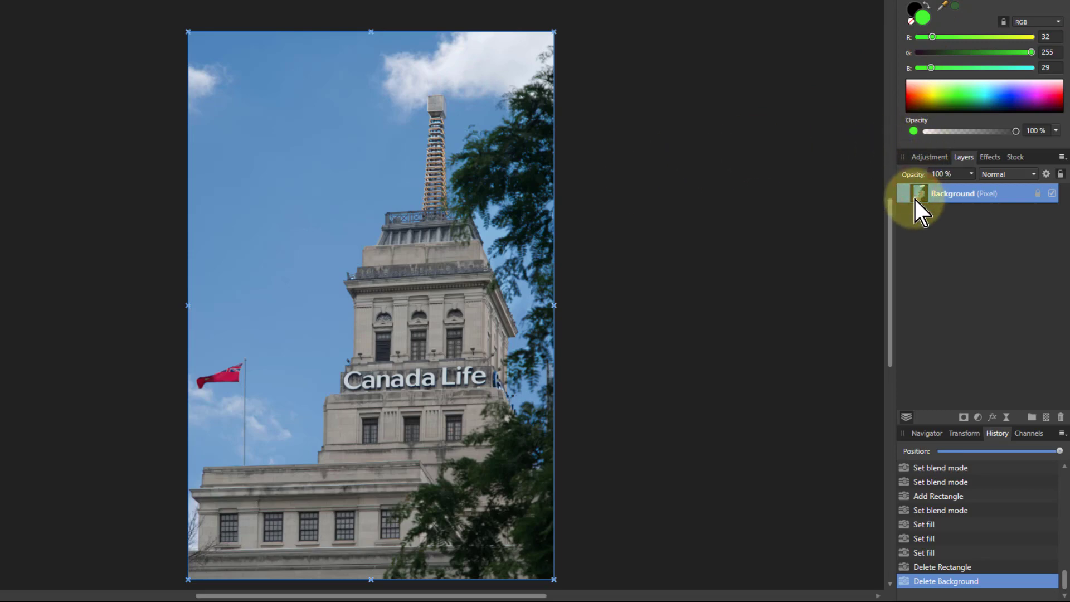
key("ctrl+j")
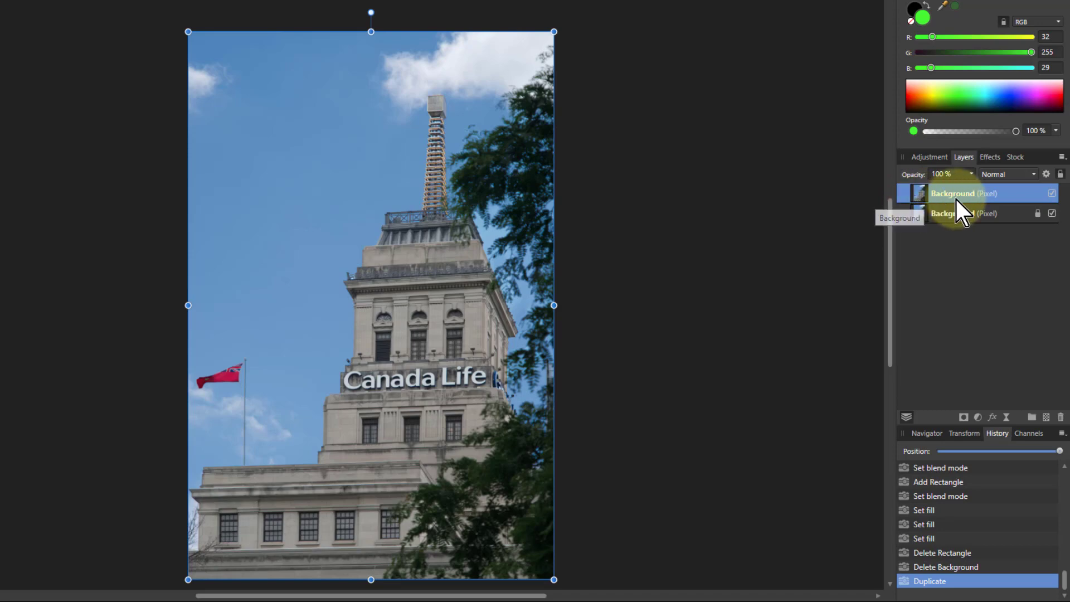
left_click(990, 176)
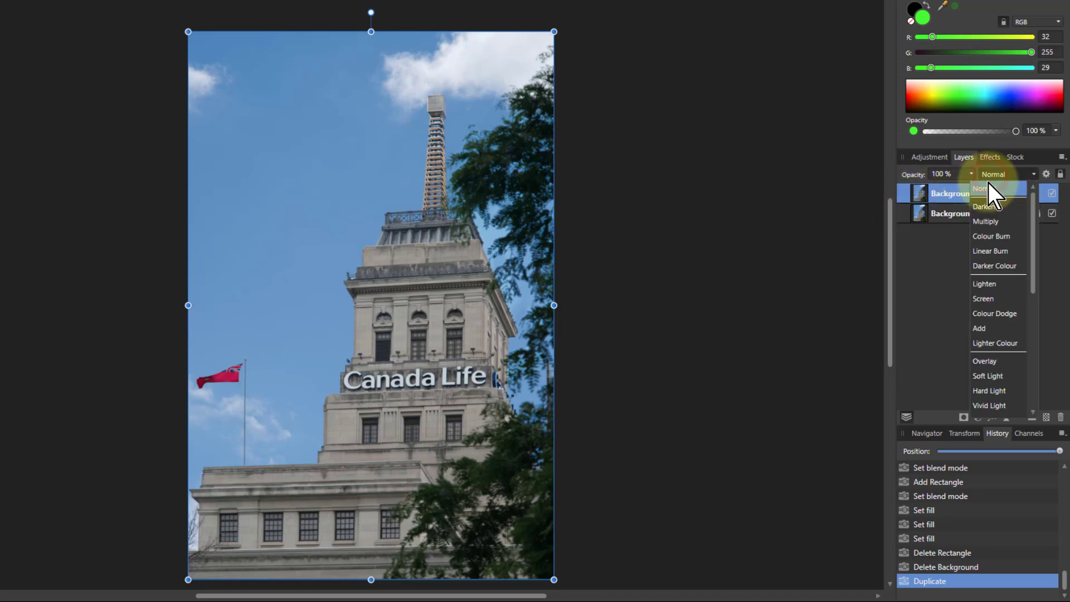
left_click(989, 207)
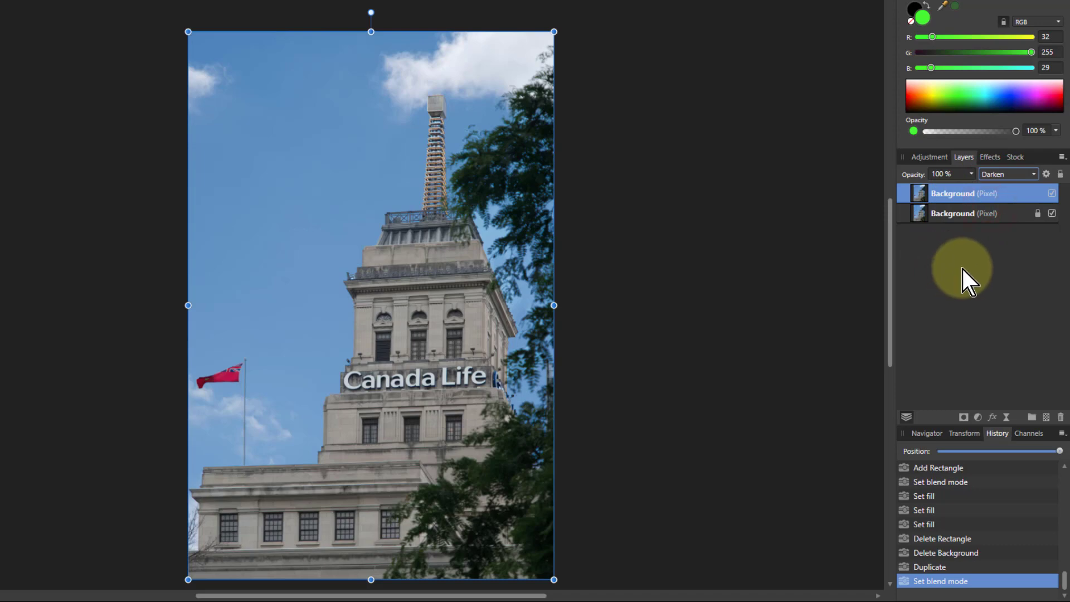
left_click(995, 177)
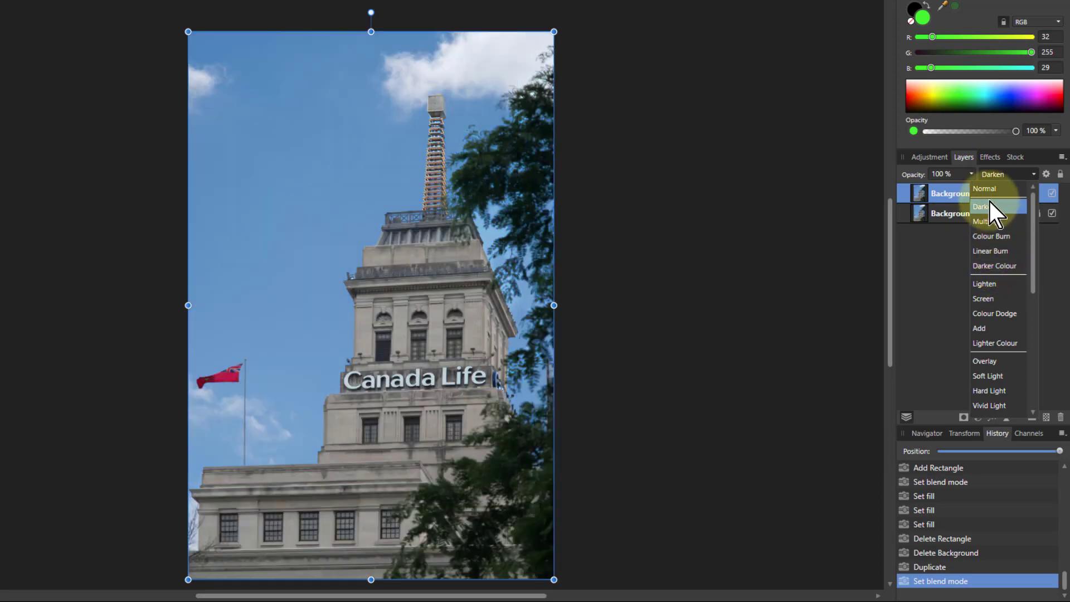
left_click(936, 196)
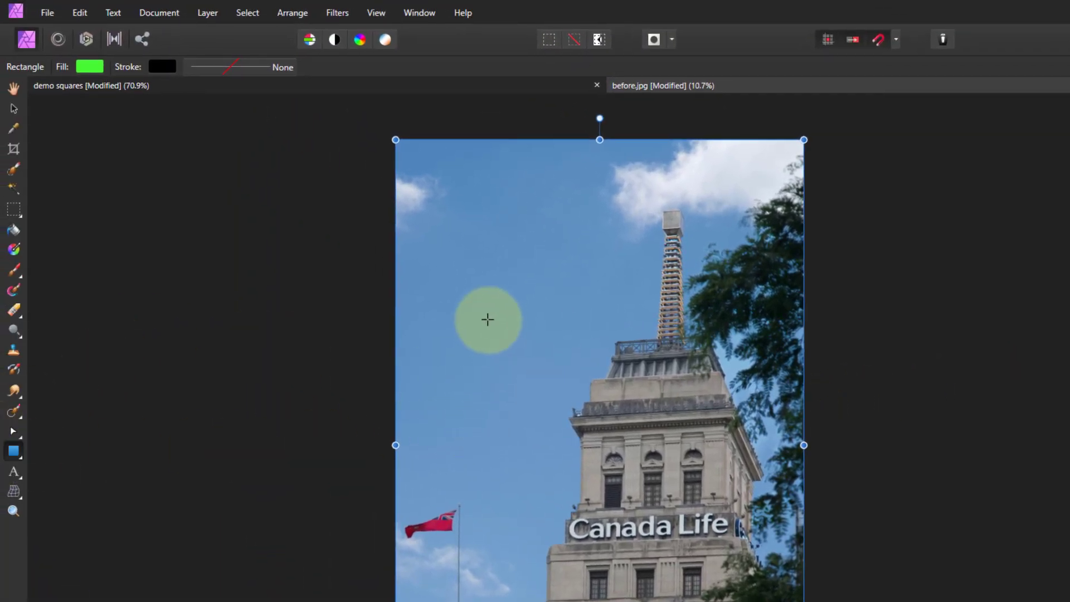
Set the rectangle fill to white and draw a rectangle over the Canada Life tower.
left_click(93, 67)
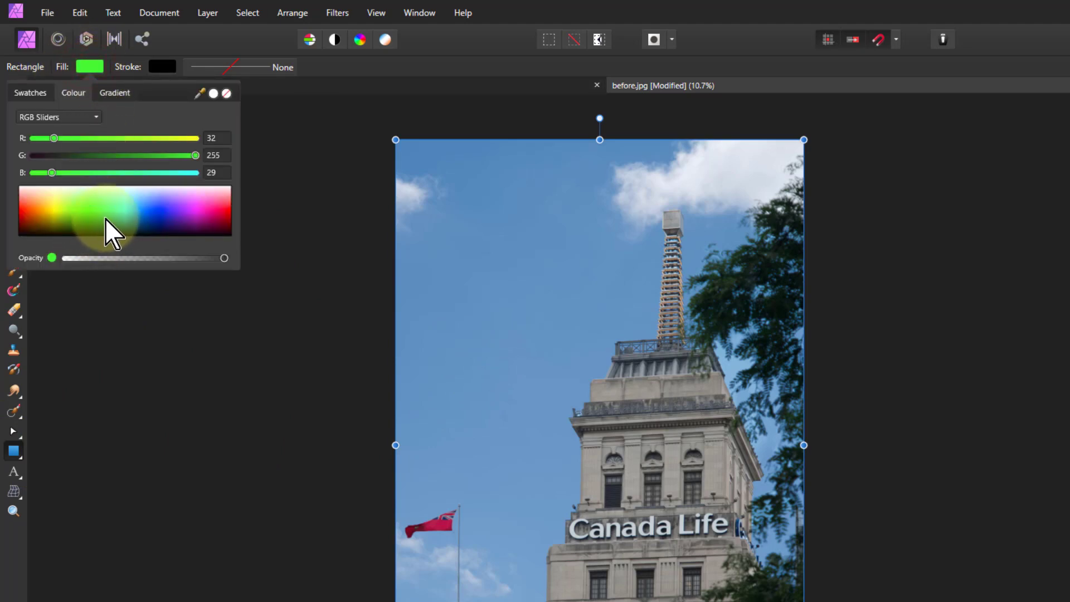
left_click_drag(116, 206, 113, 186)
left_click_drag(490, 320, 712, 529)
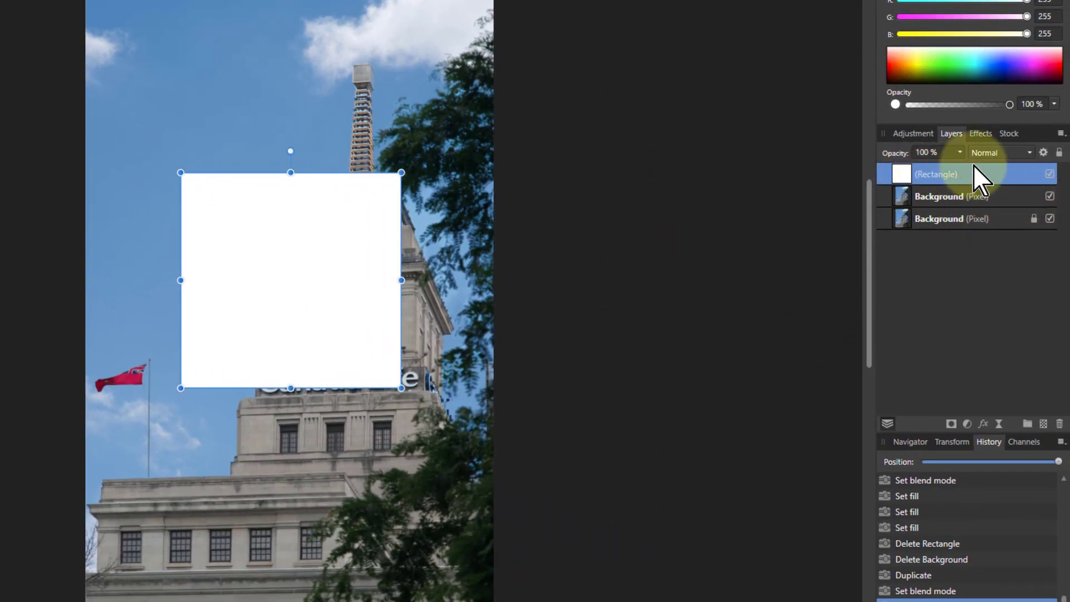
Set the white rectangle layer's blend mode to Darken.
left_click(1001, 153)
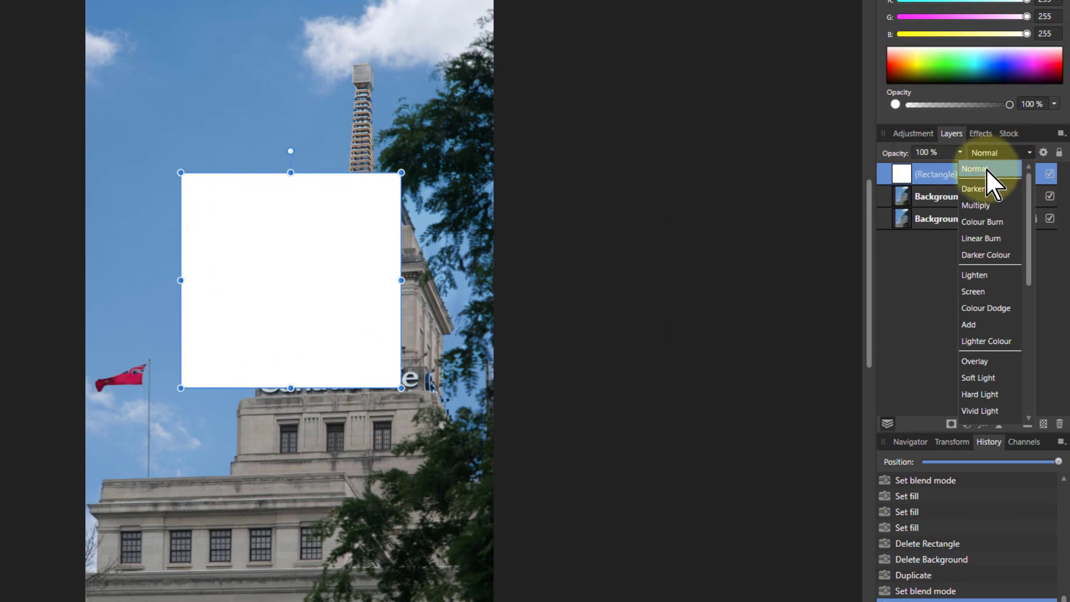
left_click(980, 189)
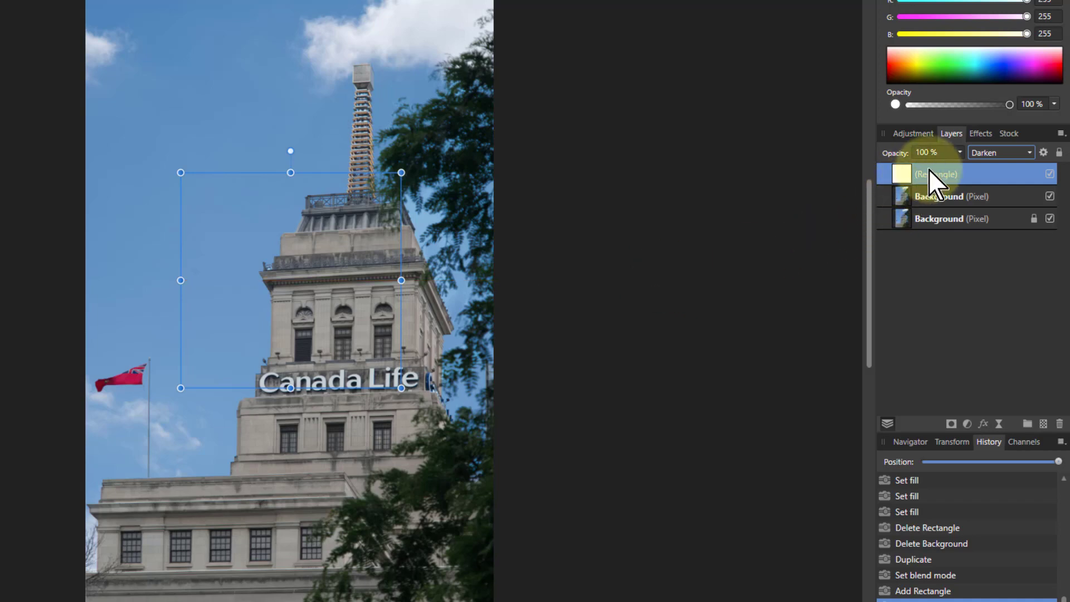
left_click(976, 154)
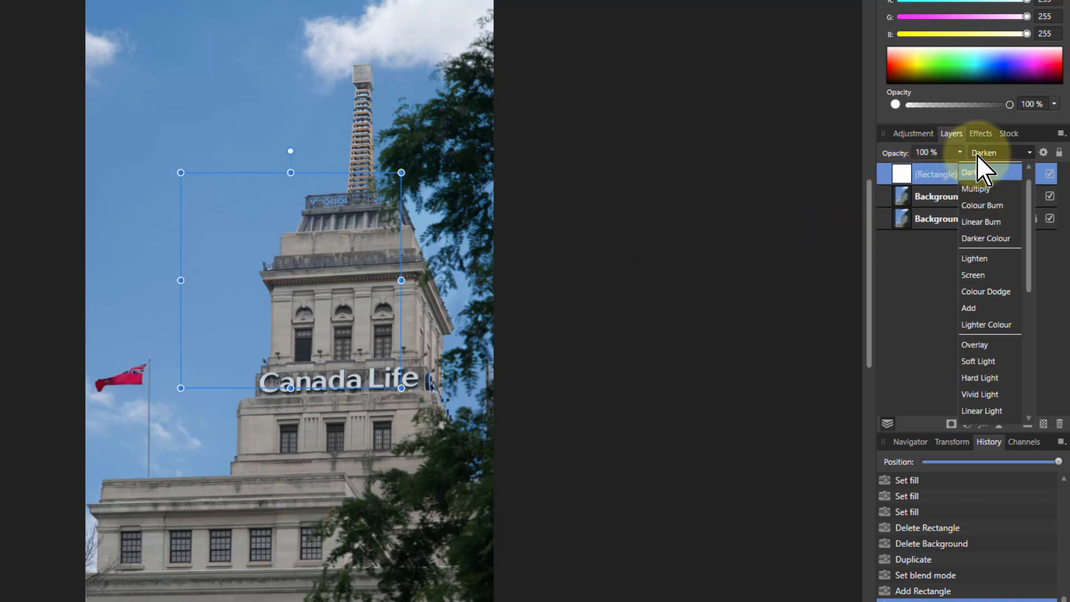
Fill the Darken rectangle green (0, 248, 2) and lower its layer opacity to 14%.
left_click(977, 155)
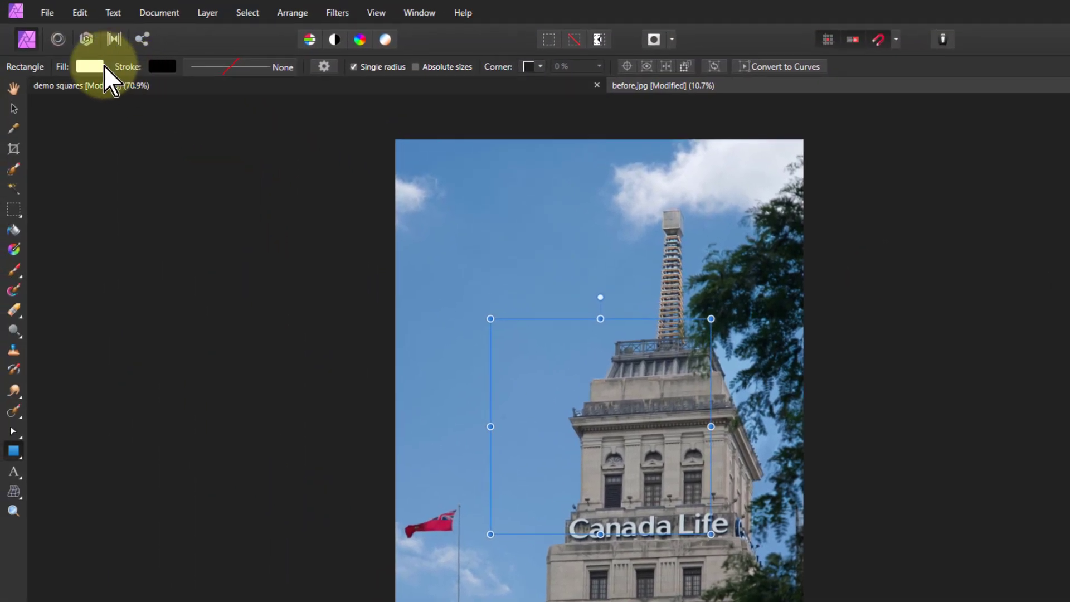
left_click(56, 48)
left_click(88, 202)
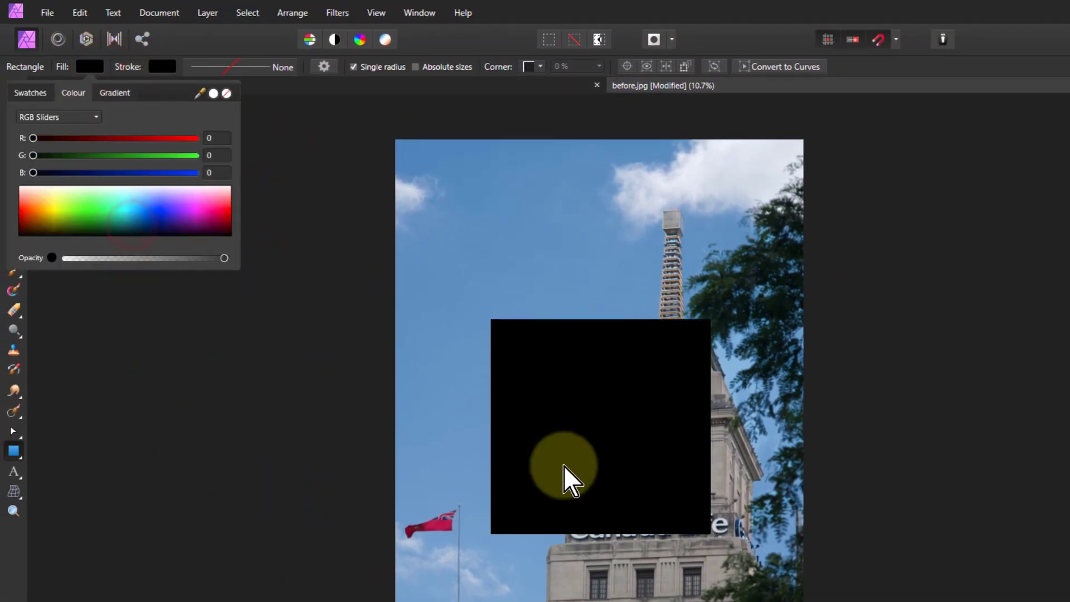
left_click(607, 488)
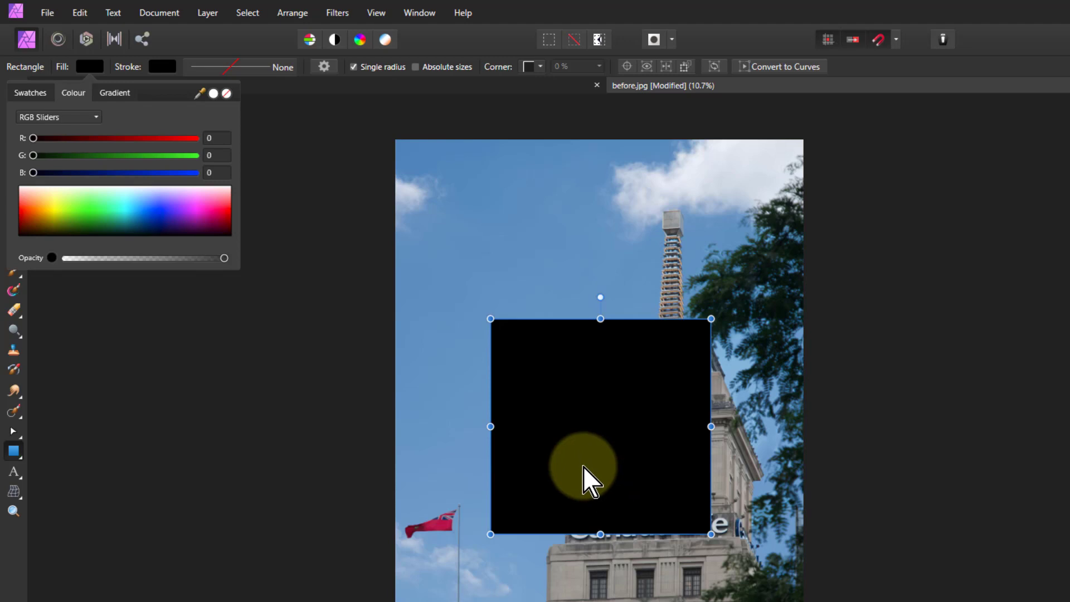
left_click(89, 212)
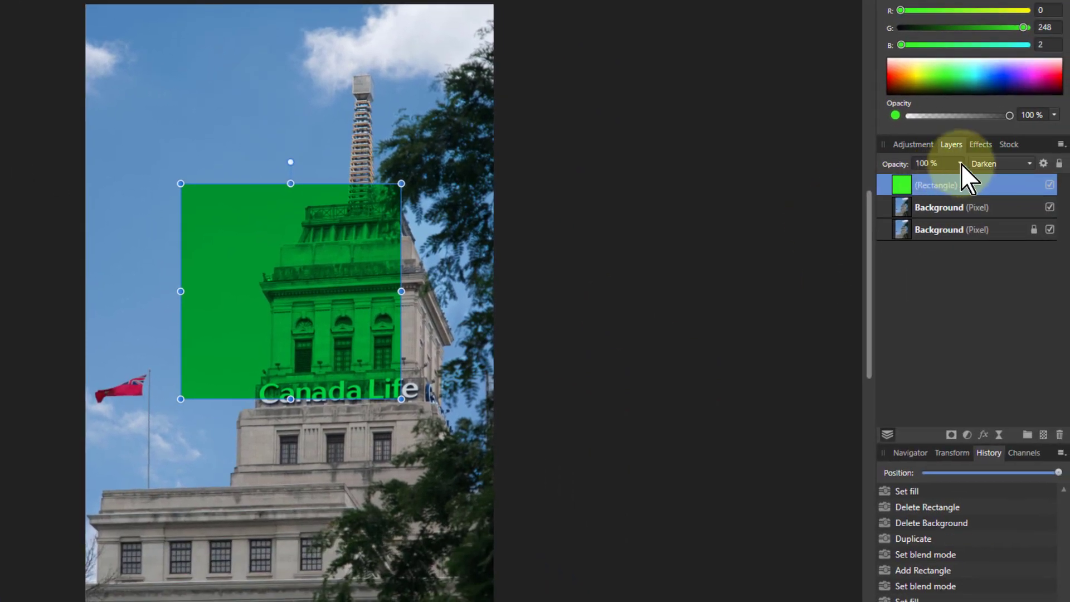
left_click(959, 166)
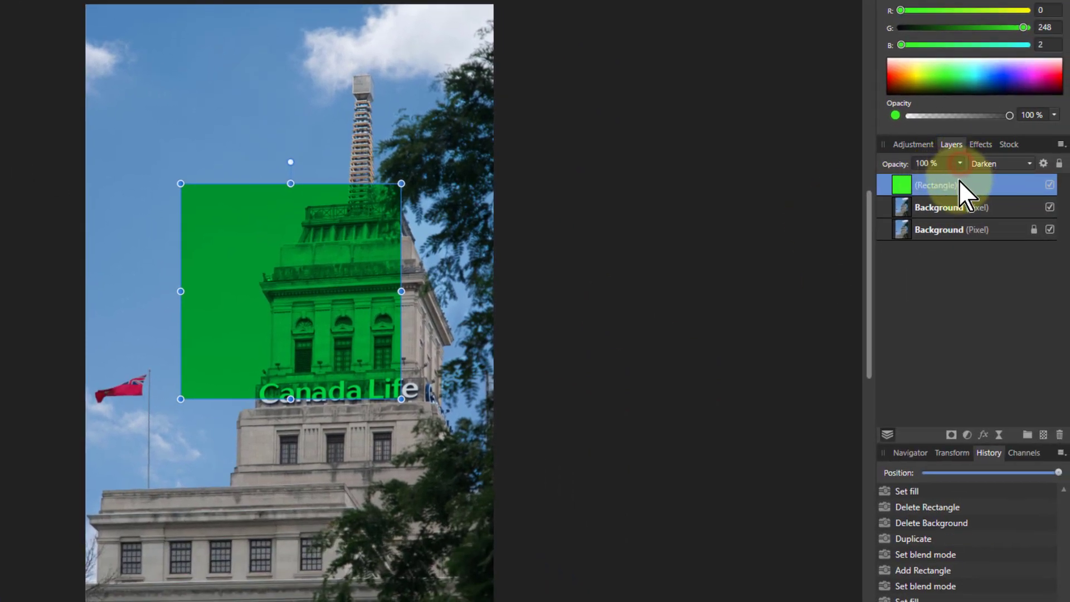
left_click_drag(961, 179, 879, 195)
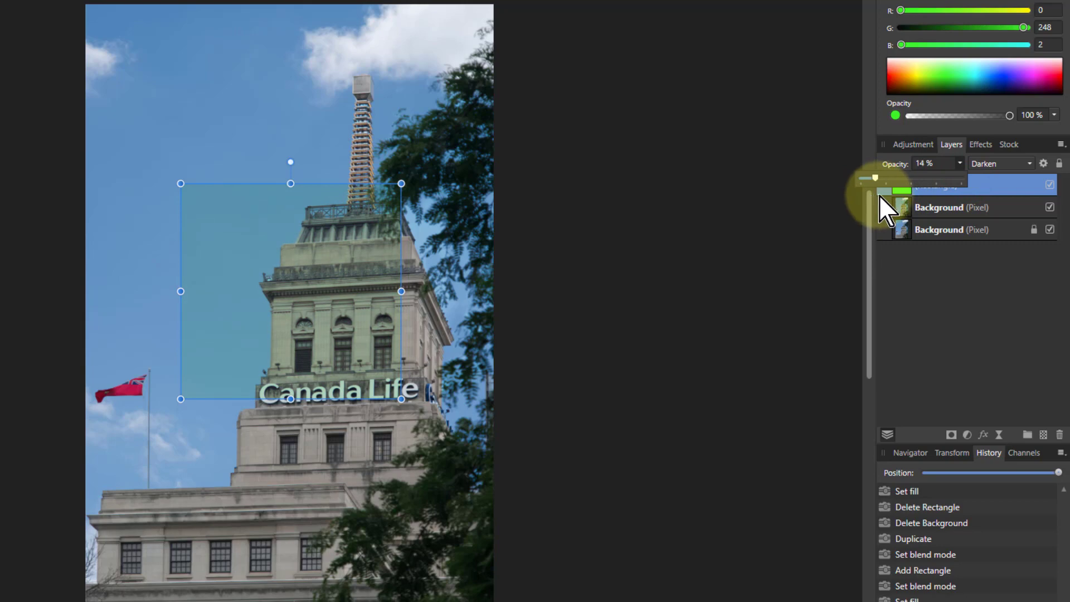